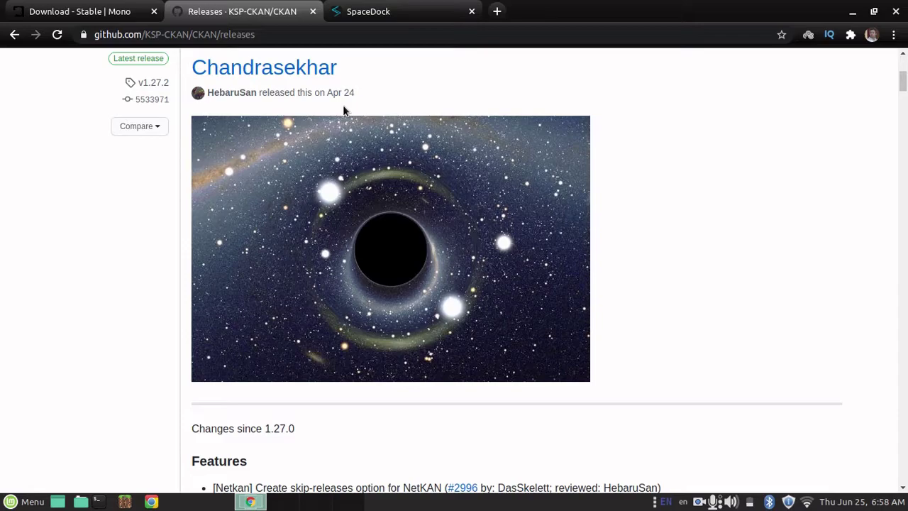
- Scroll past the Features, Bugfixes and Notes sections to the v1.27.2 Assets list
scroll(344, 110, "up", 3)
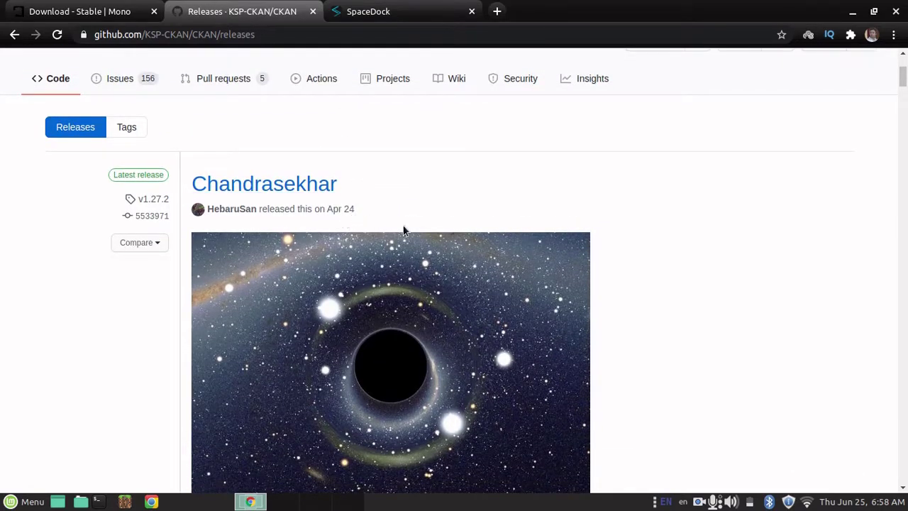
scroll(403, 228, "down", 8)
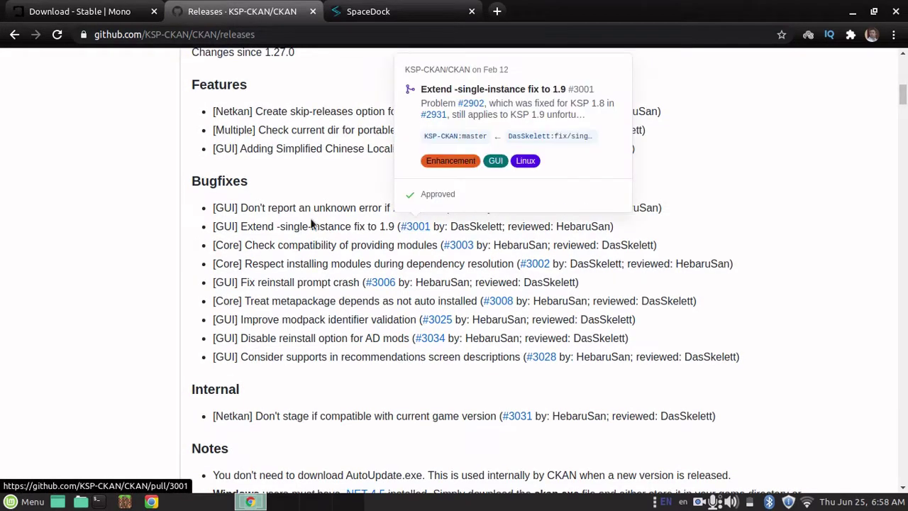
scroll(313, 221, "down", 1)
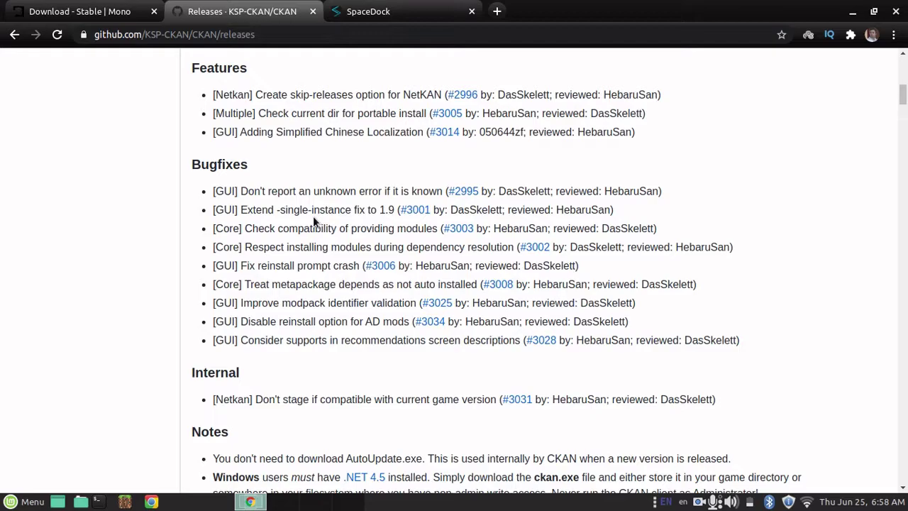
scroll(313, 221, "down", 3)
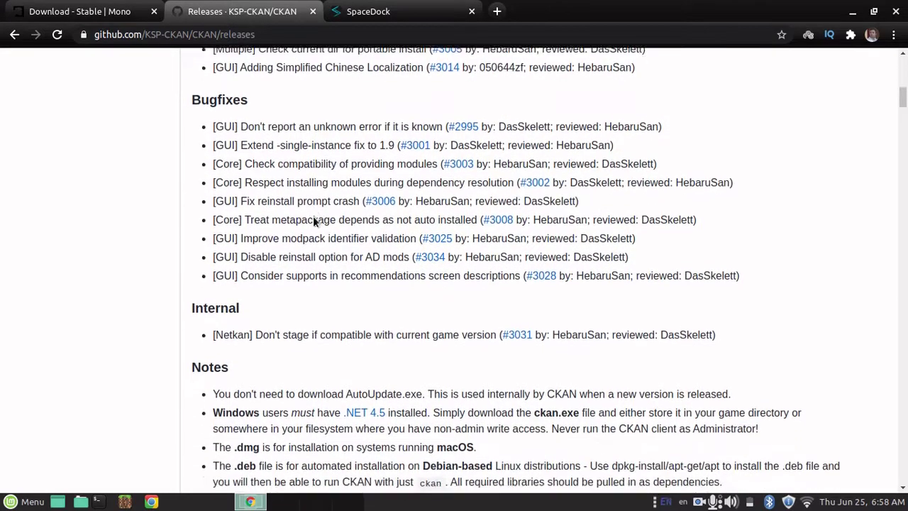
scroll(313, 217, "down", 1)
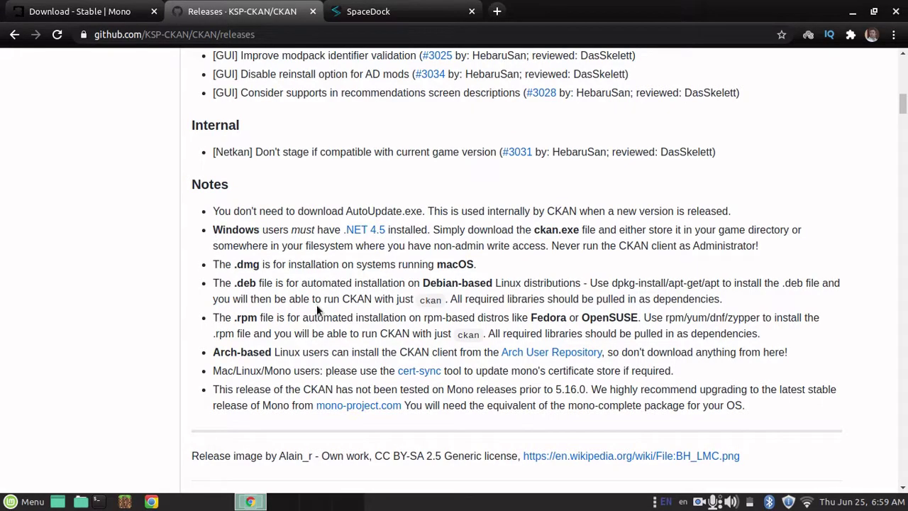
scroll(306, 267, "down", 7)
scroll(297, 247, "up", 1)
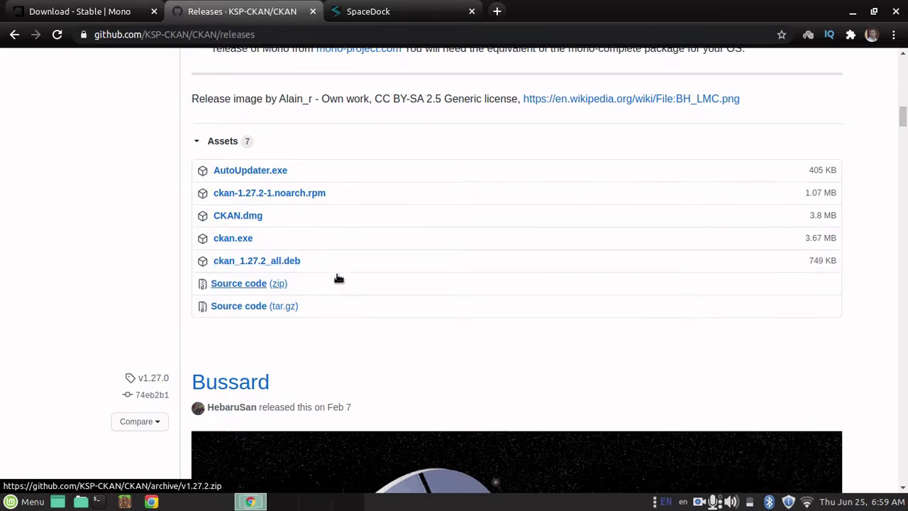
- Save ckan_1.27.2_all.deb (749 KB) into Downloads and bring up the Downloads folder window
left_click(278, 261)
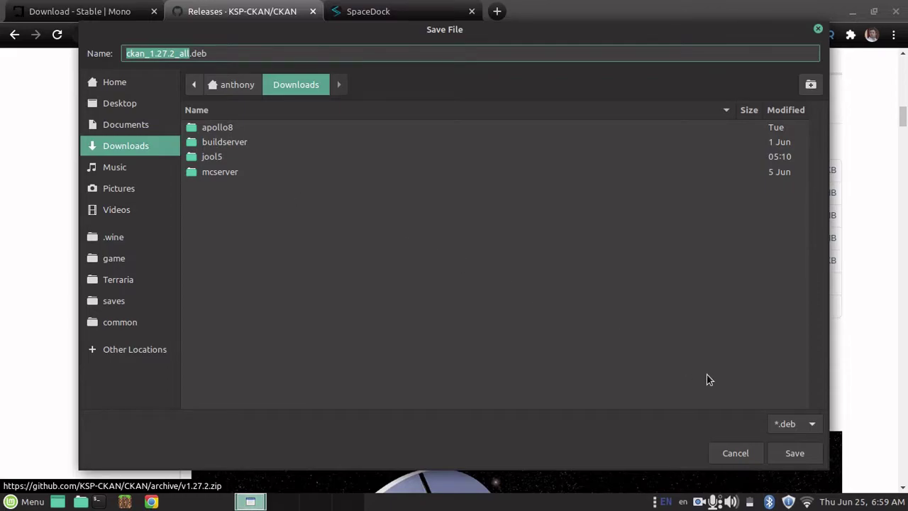
left_click(802, 454)
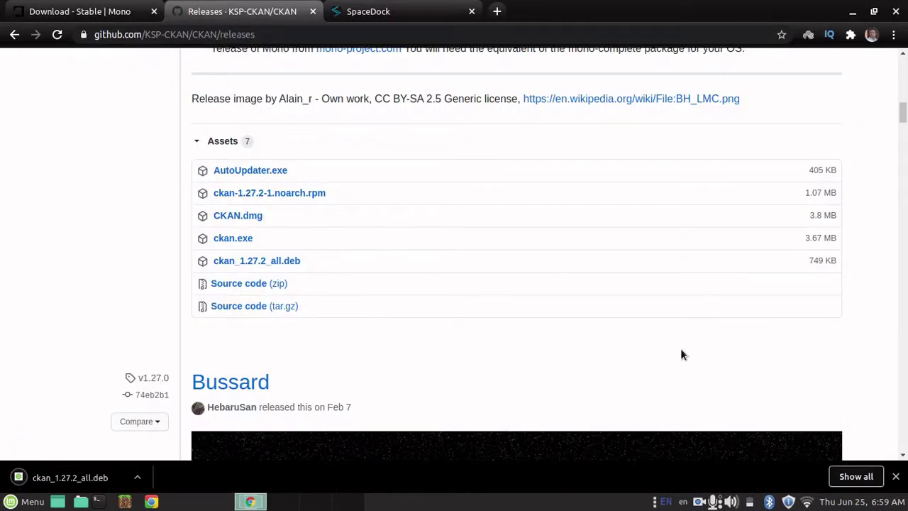
key("alt+Tab")
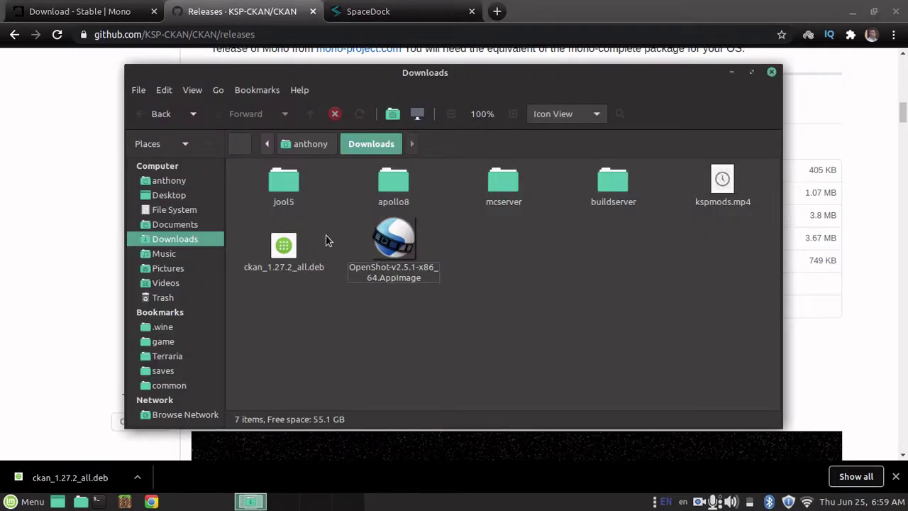
- Inspect ckan_1.27.2_all.deb in the Package Installer without installing, then return to the Mono download page
left_click(280, 244)
double_click(280, 244)
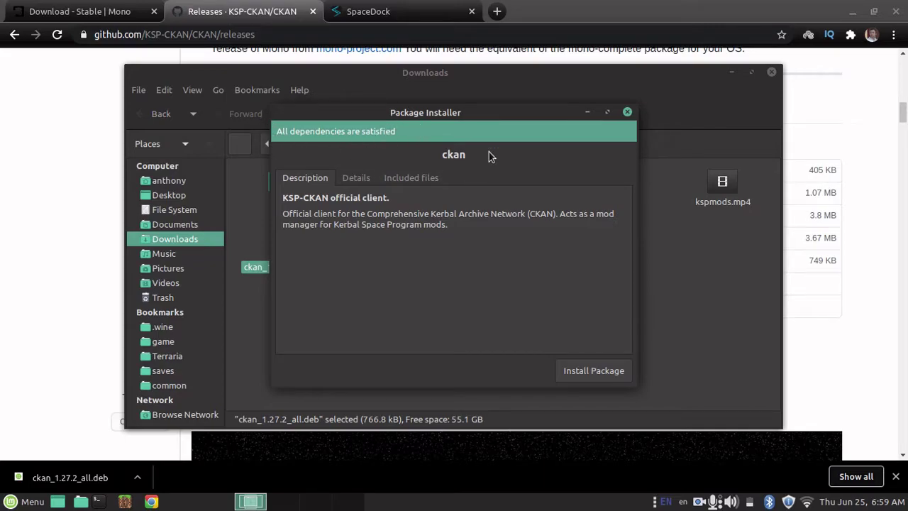
left_click(628, 113)
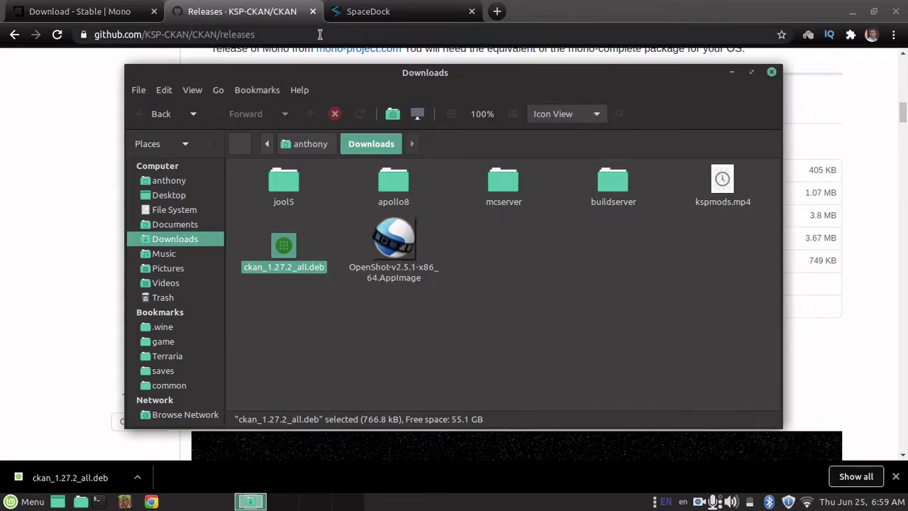
left_click(91, 6)
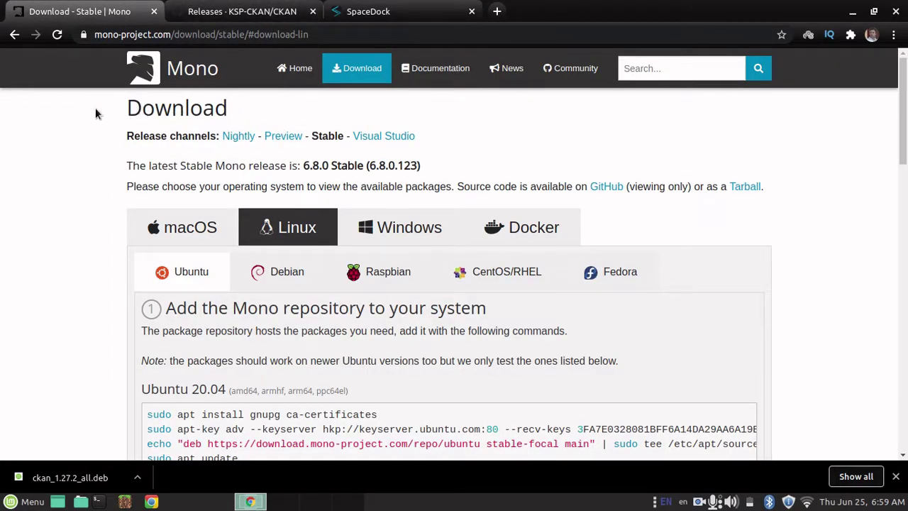
- Look over the Mono 6.8.0 Stable download page, checking the macOS and Linux options
left_click_drag(95, 111, 239, 112)
left_click(240, 115)
scroll(171, 134, "down", 1)
scroll(170, 134, "down", 3)
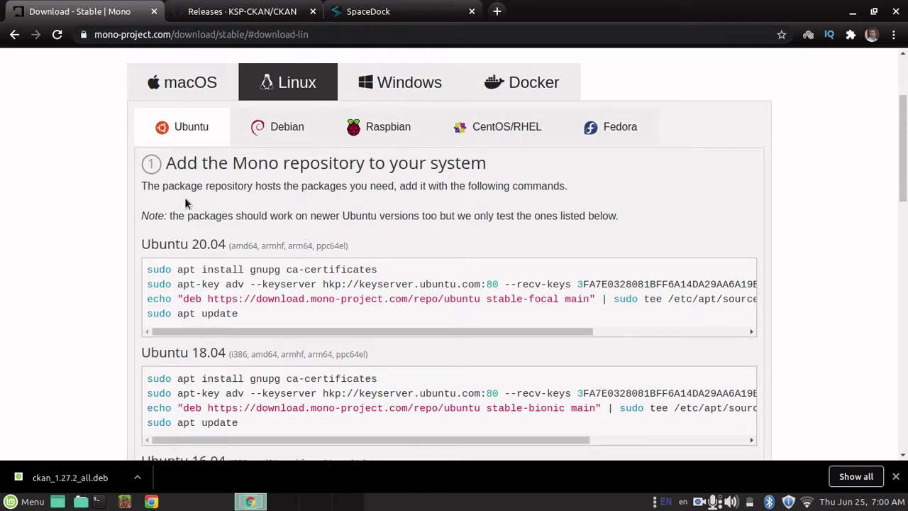
left_click(195, 78)
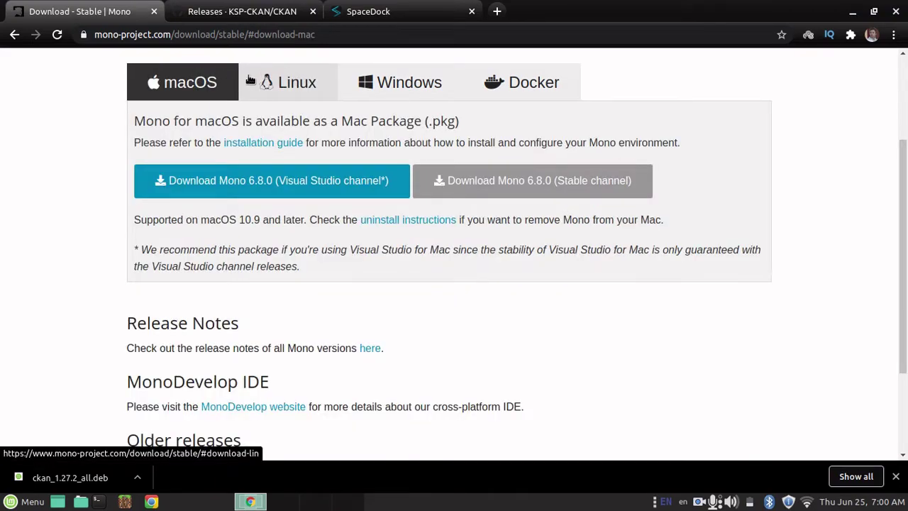
left_click(302, 88)
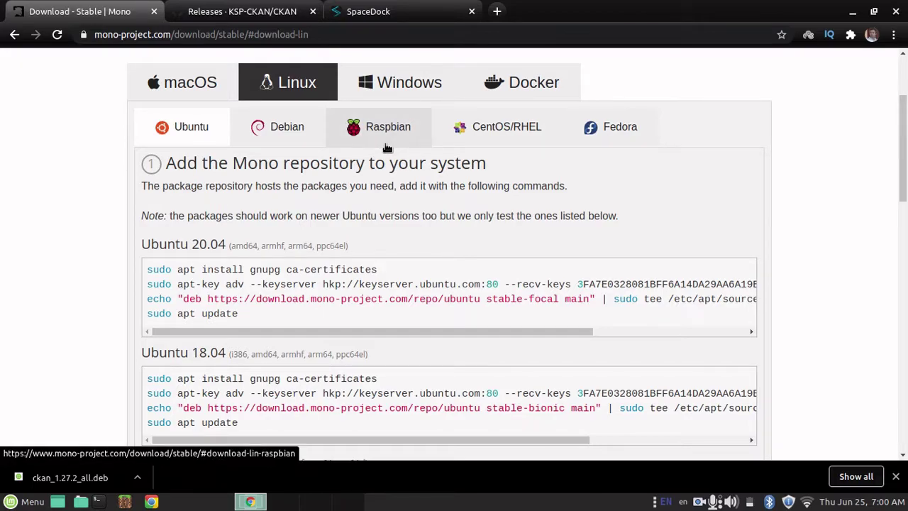
- Compare the Debian and Ubuntu repository commands, then close the Mono tab
left_click(198, 126)
left_click(277, 127)
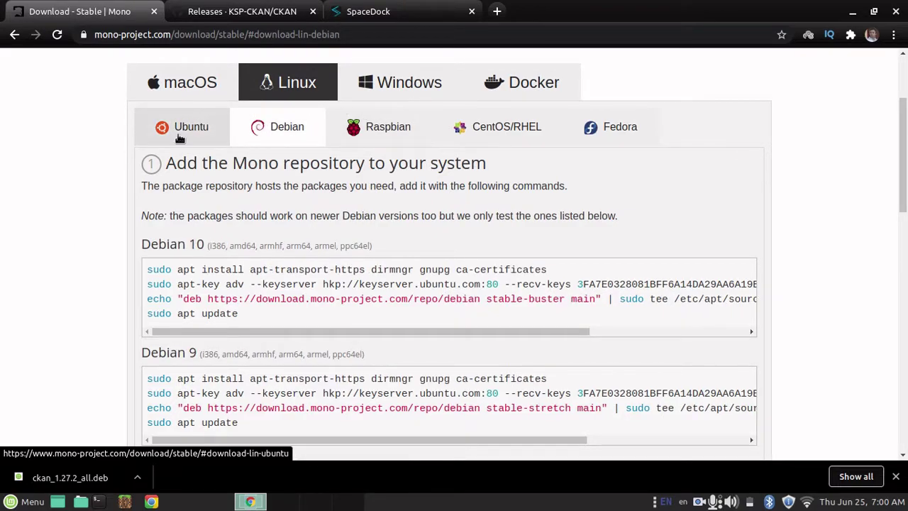
left_click(206, 125)
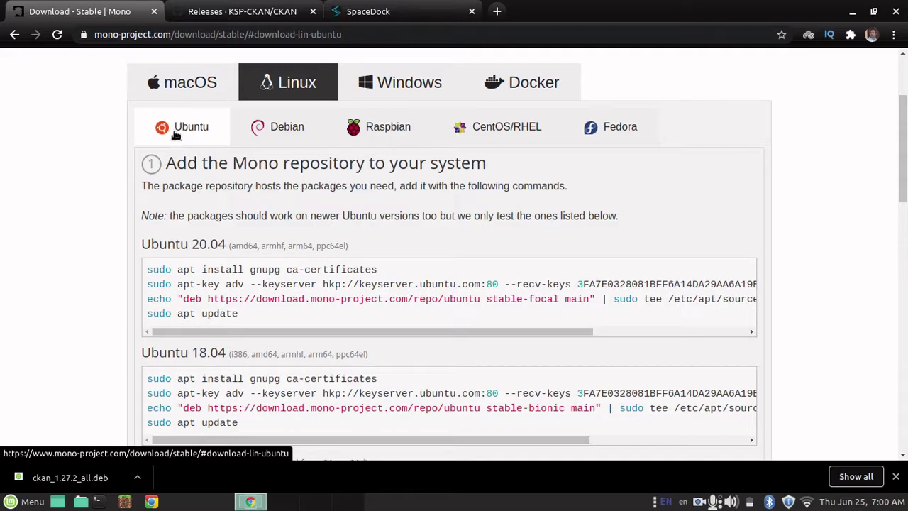
key("ctrl+w")
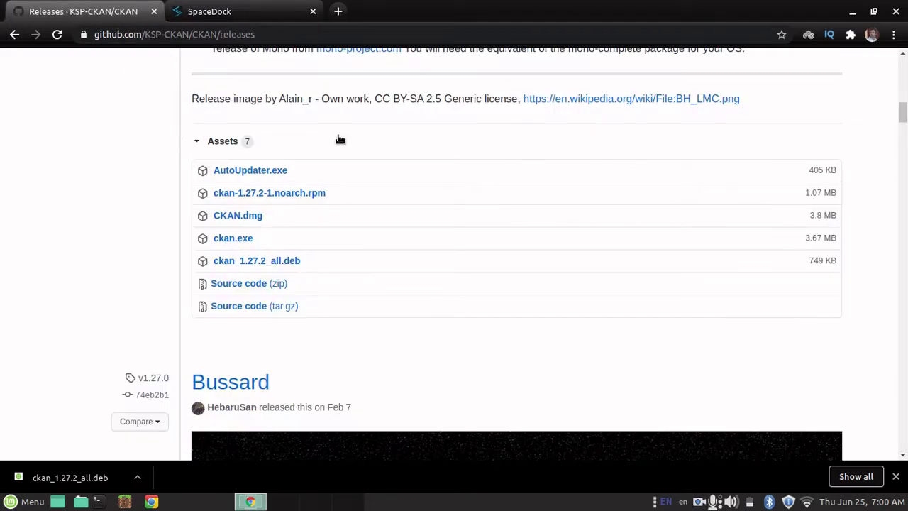
- Close the GitHub tab and install ckan 1.27.2 from the deb with gdebi, authorising with the account password
key("ctrl+w")
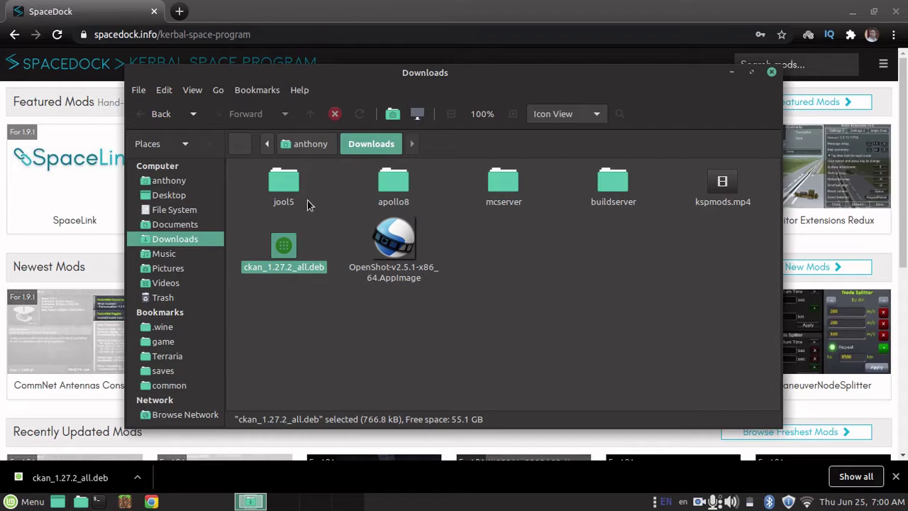
double_click(274, 252)
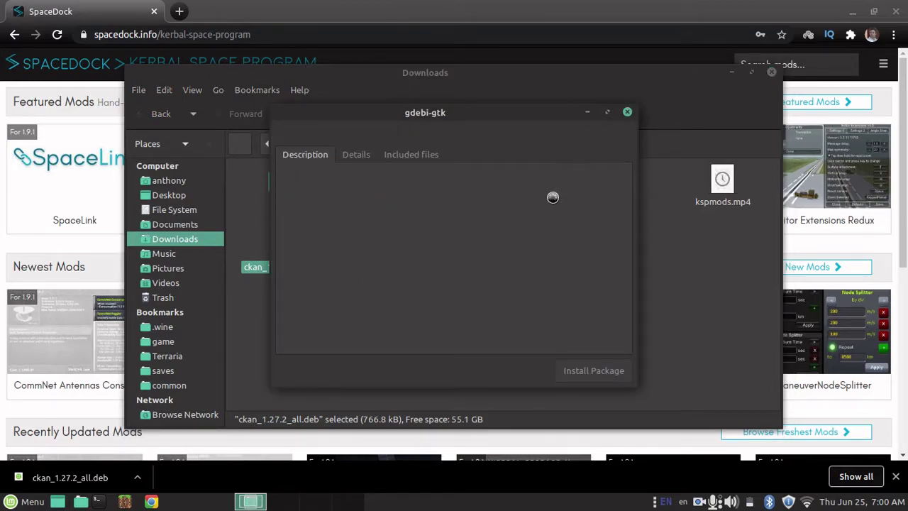
left_click(608, 370)
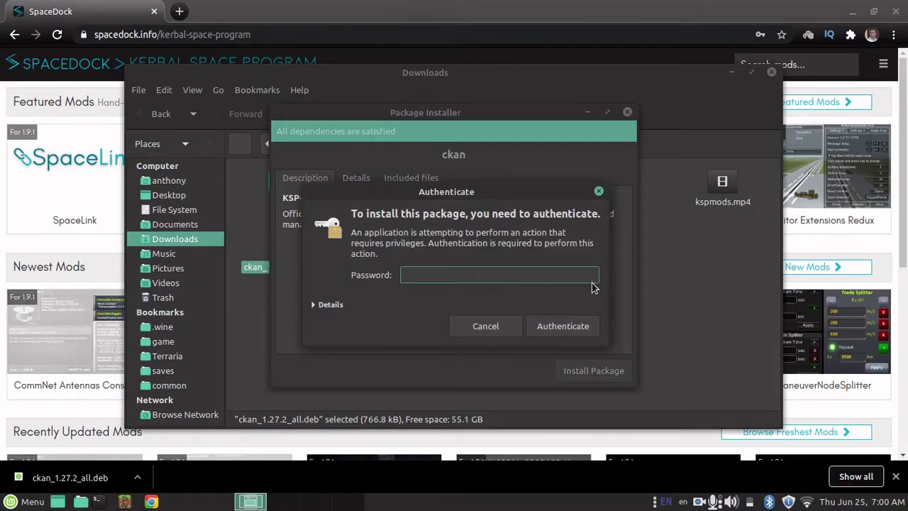
type("•••••••••••")
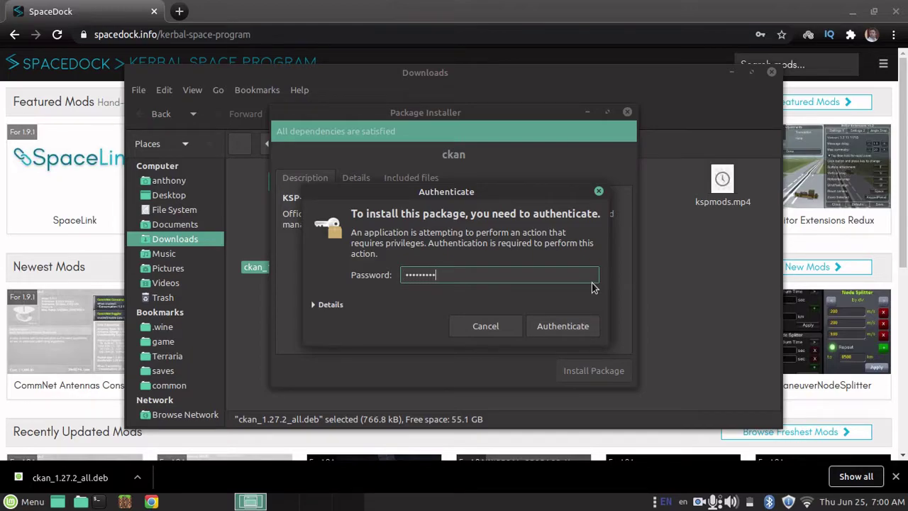
key("Return")
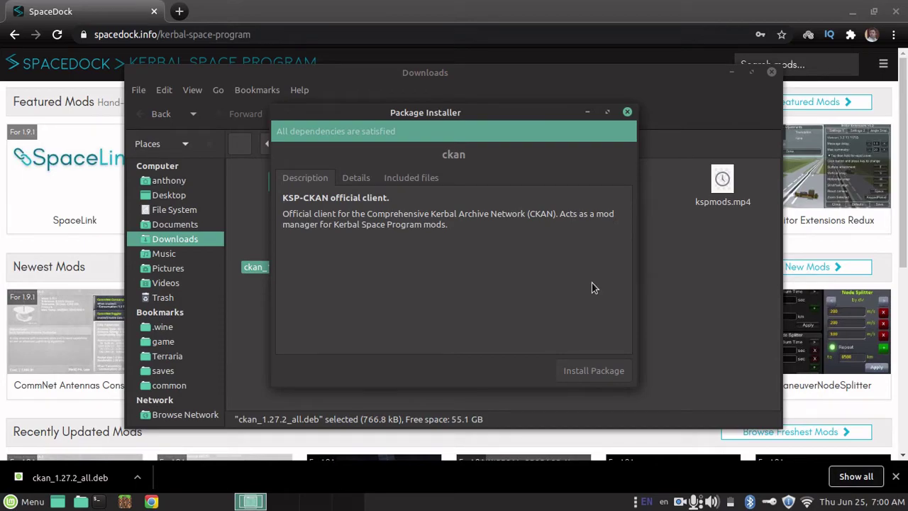
left_click(627, 114)
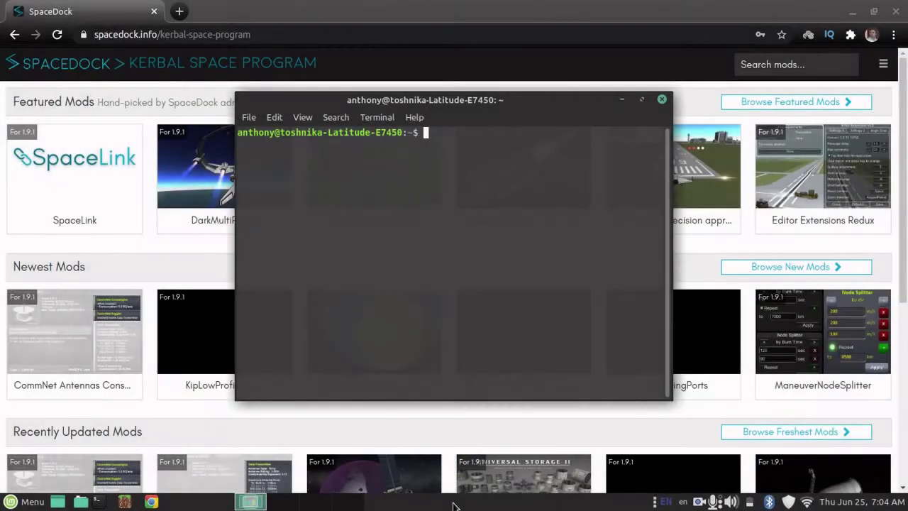
- Run ckan in the terminal to launch CKAN v1.27.2 with the KSP 1.8.1 mod list
type("ckan")
key("Return")
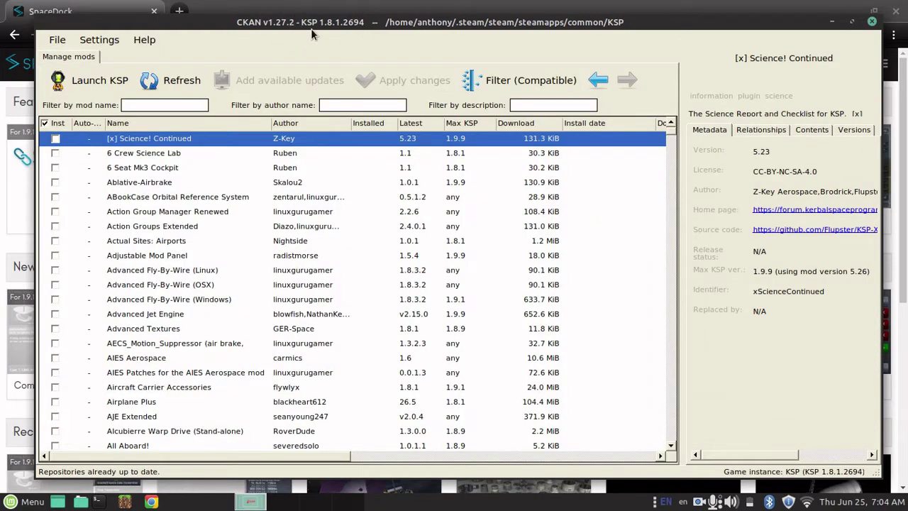
left_click(57, 40)
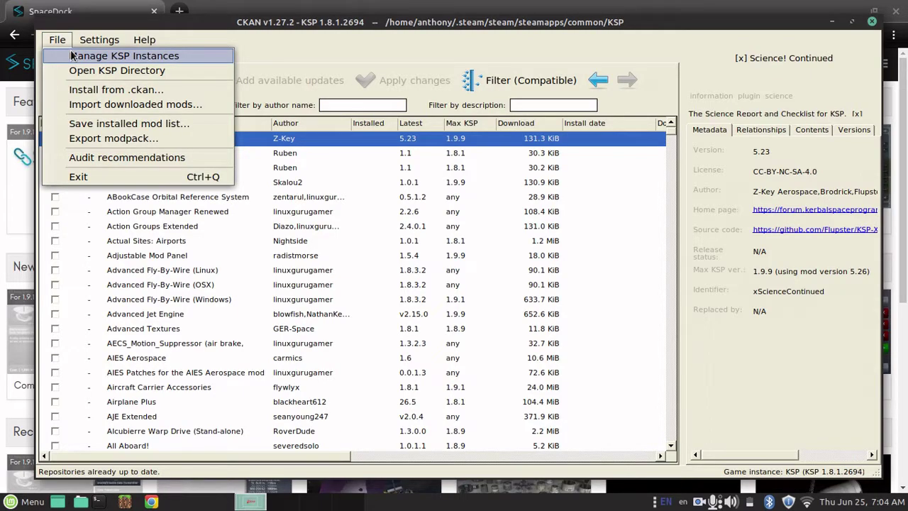
- Make the 'auto' KSP 1.9.1.2788 instance the active game via Manage KSP Instances
left_click(72, 55)
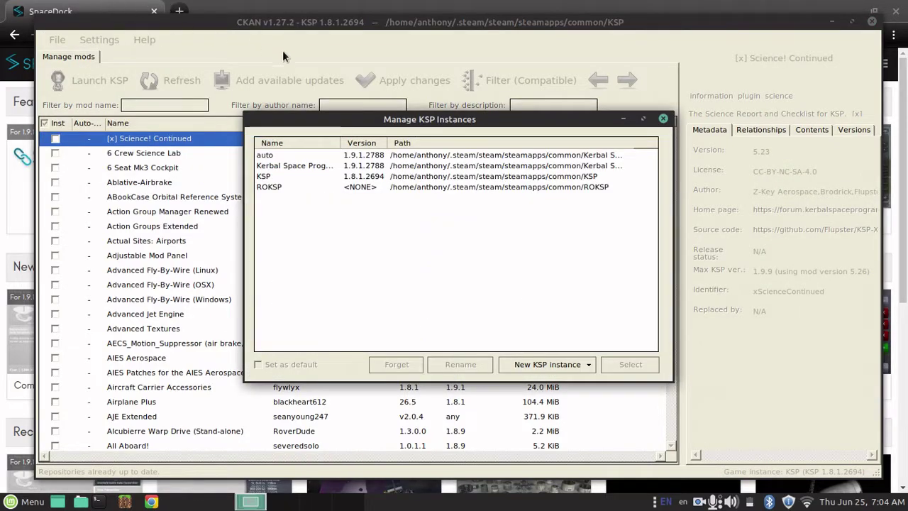
left_click_drag(389, 123, 301, 85)
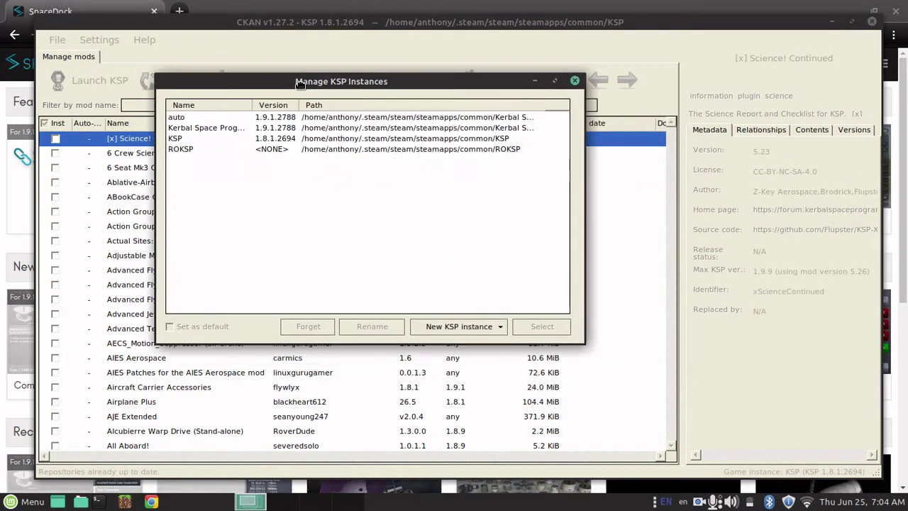
left_click(239, 116)
double_click(238, 115)
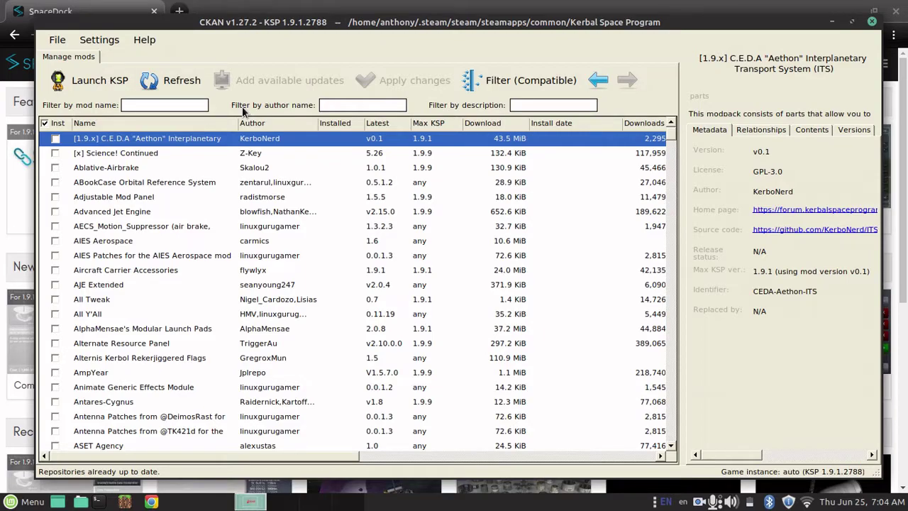
- Filter mods by 'KER', mark Kerbal Engineer Redux 1.1.7.1 for install, and check its relationships
left_click(201, 104)
type("KER")
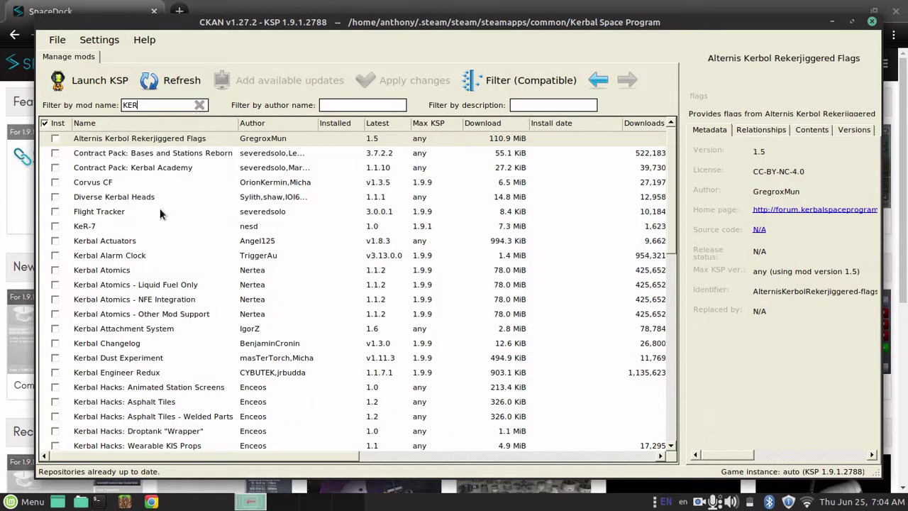
left_click(55, 373)
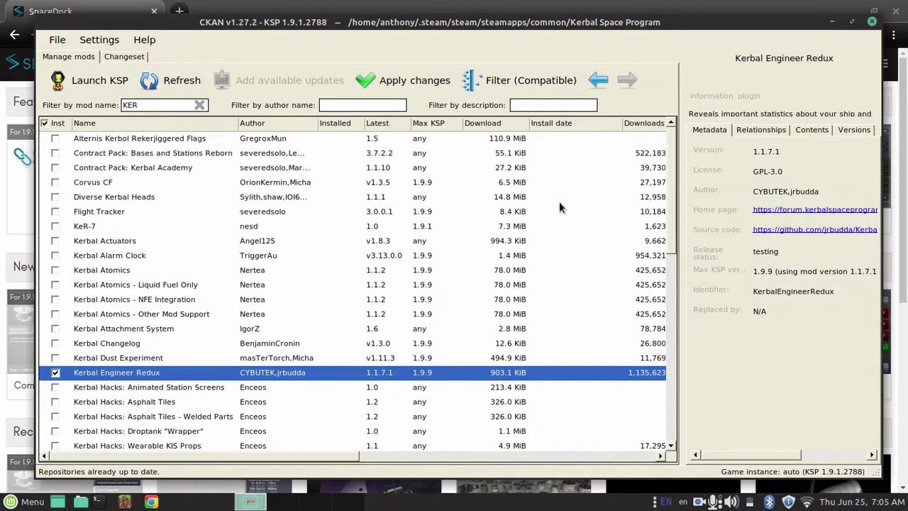
left_click(772, 129)
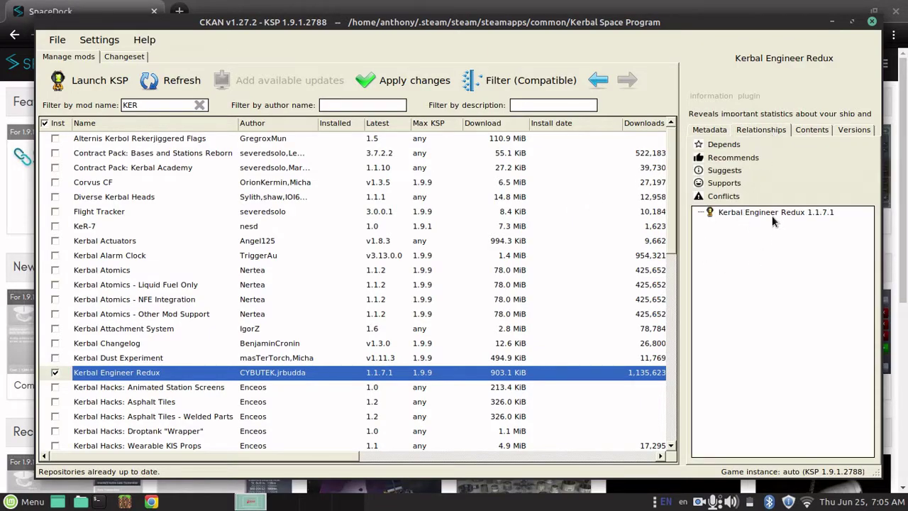
- Review the changeset and apply it so Kerbal Engineer Redux 1.1.7.1 installs successfully
left_click(400, 88)
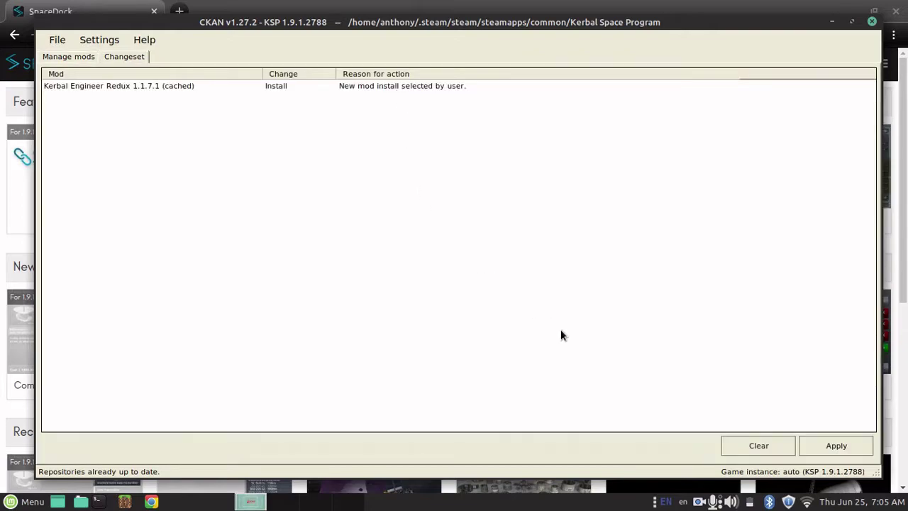
left_click(824, 445)
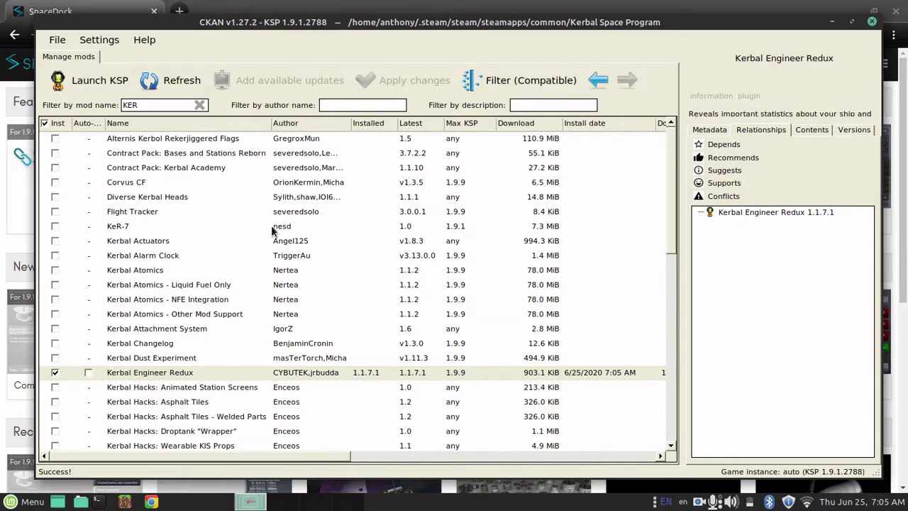
- Close CKAN, browse to steamapps/common/Kerbal Space Program, and run KSP.x86_64
left_click(871, 22)
left_click(81, 501)
left_click(186, 385)
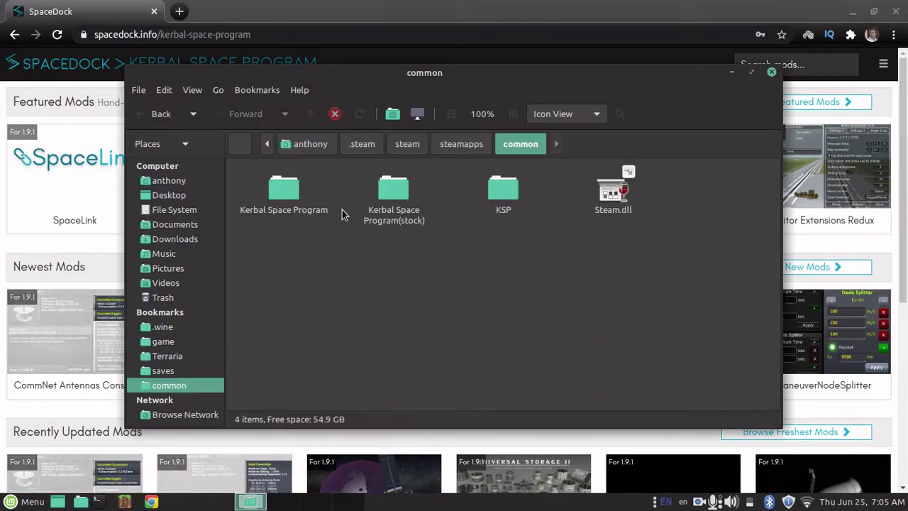
double_click(300, 199)
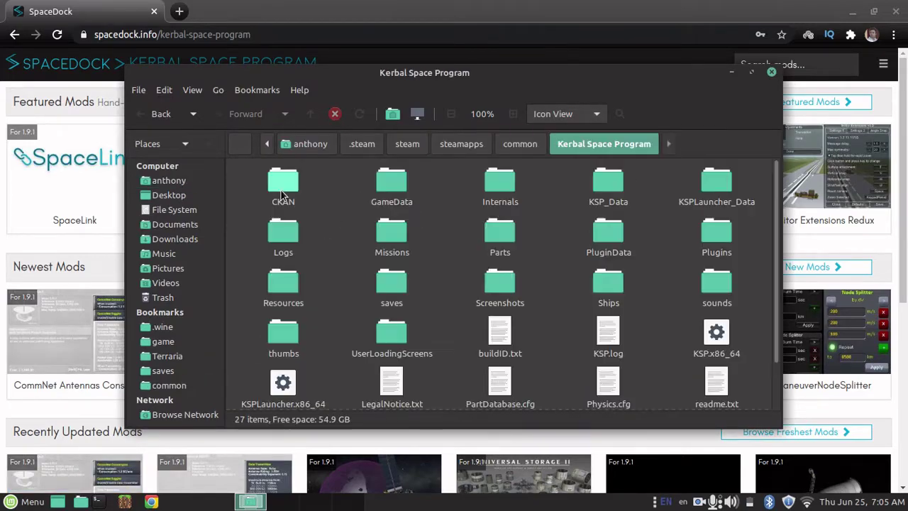
left_click(716, 337)
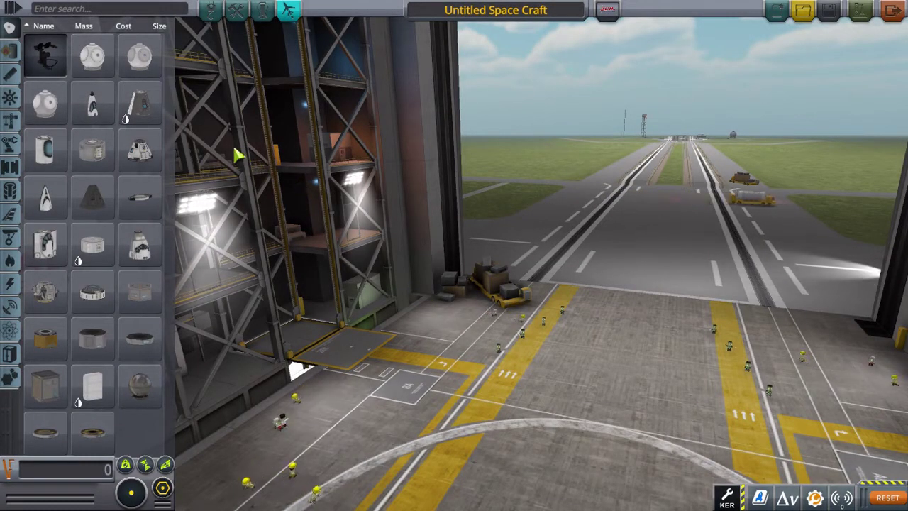
- Place a command pod in the VAB and check the Kerbal Engineer Redux 1.1.7.1 readout panel
left_click(136, 115)
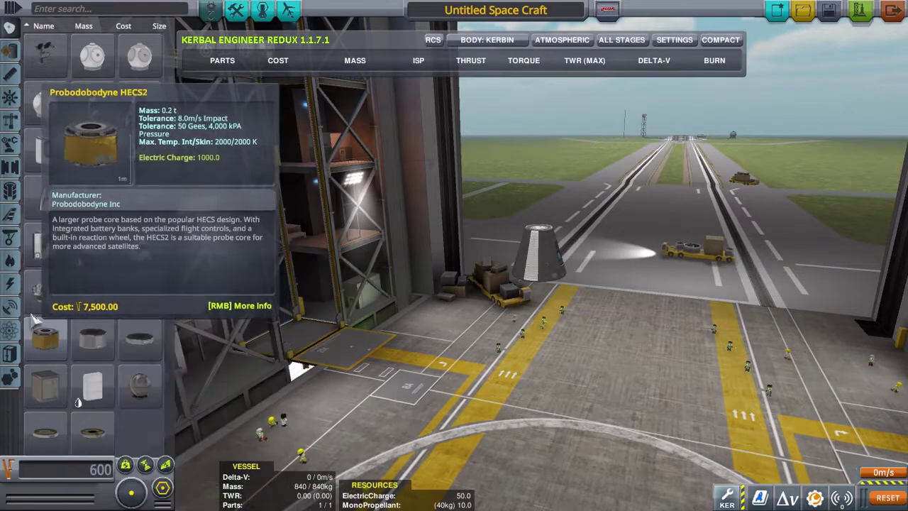
left_click(288, 9)
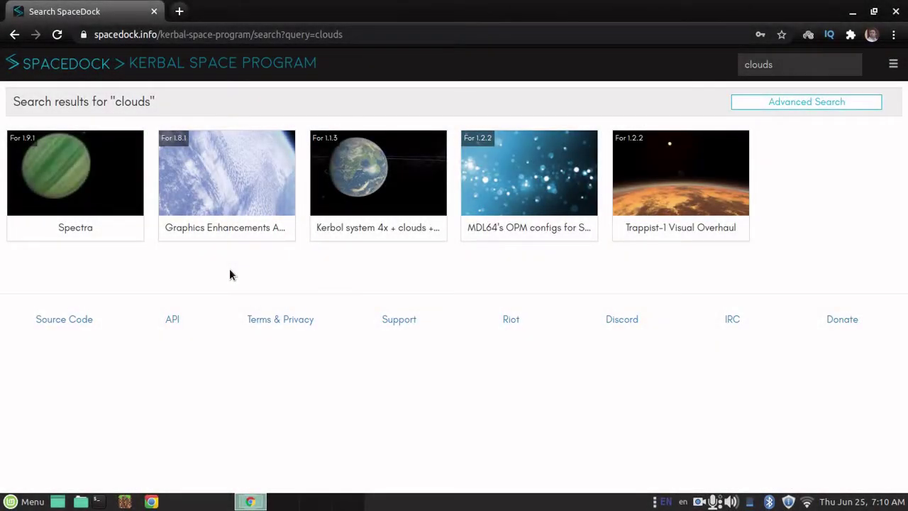
mouse_move(81, 156)
- Open the Spectra mod page on SpaceDock and save Spectra-1.3.3.zip (407.01 MiB) to Downloads
left_click(82, 159)
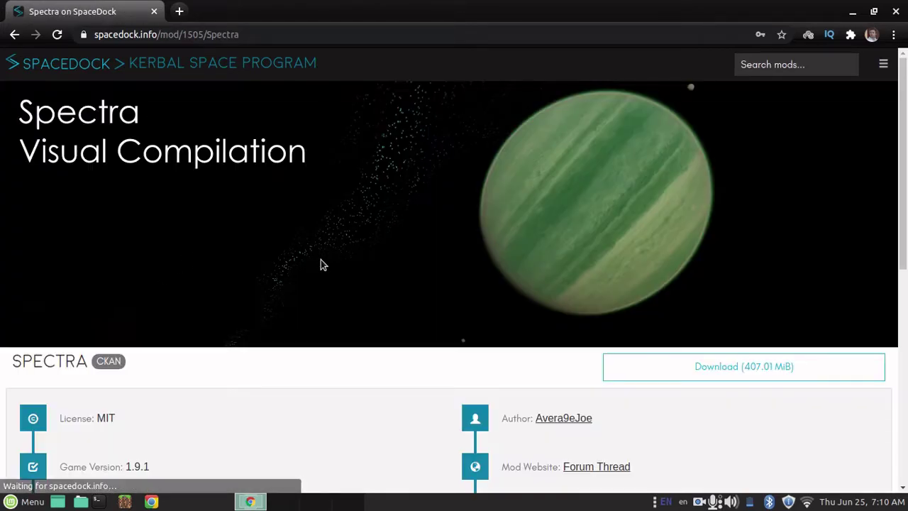
scroll(329, 268, "down", 5)
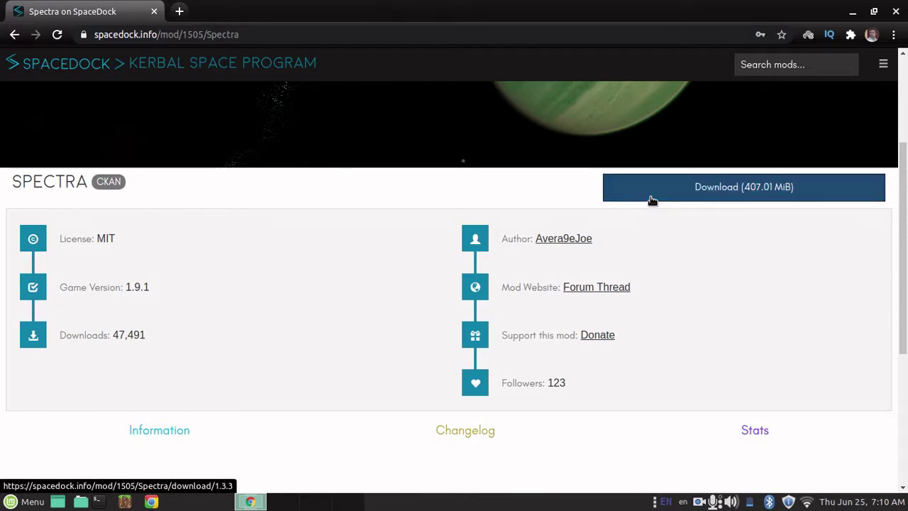
left_click_drag(652, 201, 675, 212)
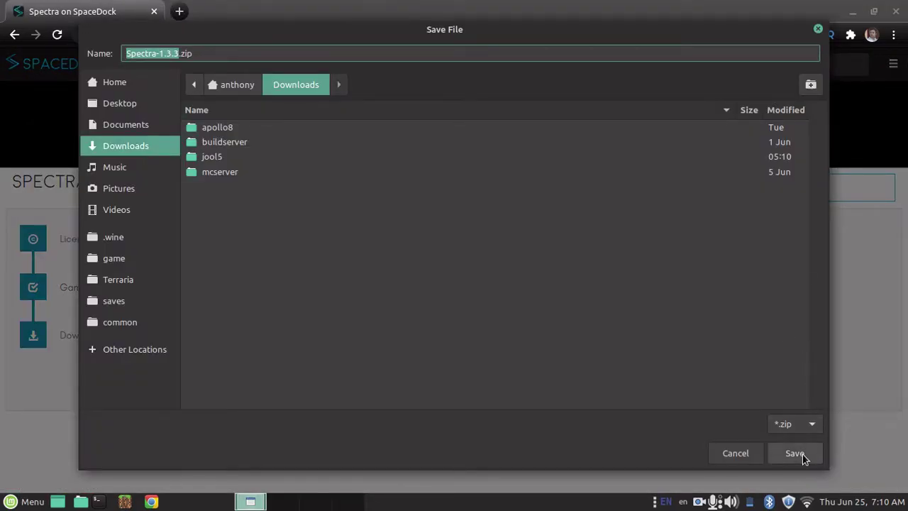
left_click(802, 453)
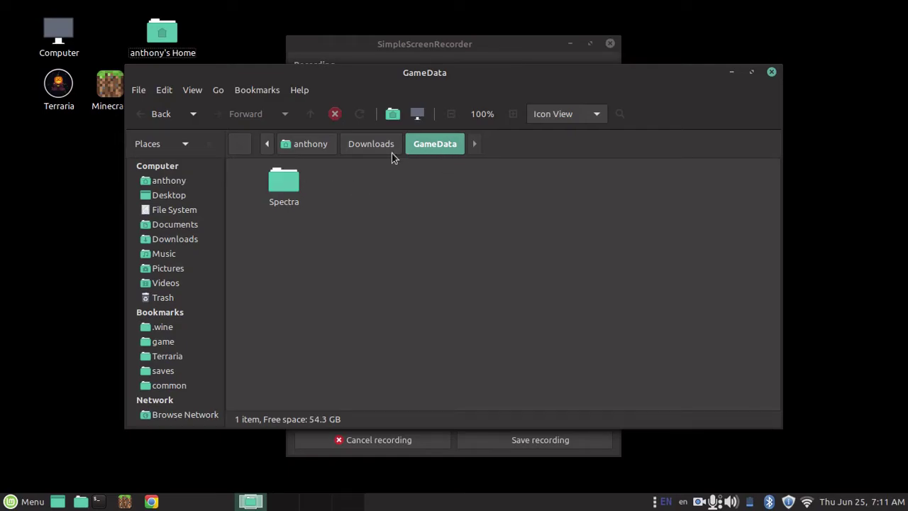
- Move the Spectra folder via common and Kerbal Space Program into GameData, confirming it arrived
left_click_drag(288, 174, 197, 390)
left_click(177, 385)
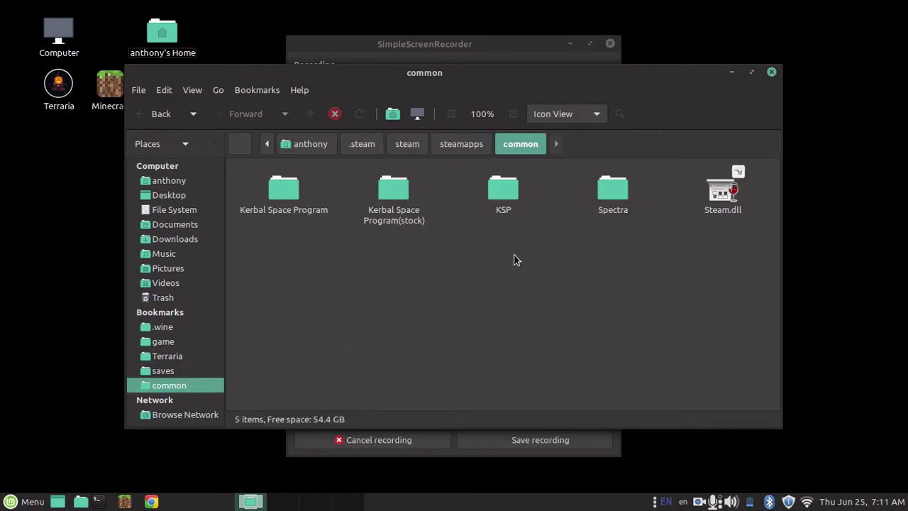
left_click_drag(616, 196, 284, 188)
double_click(280, 186)
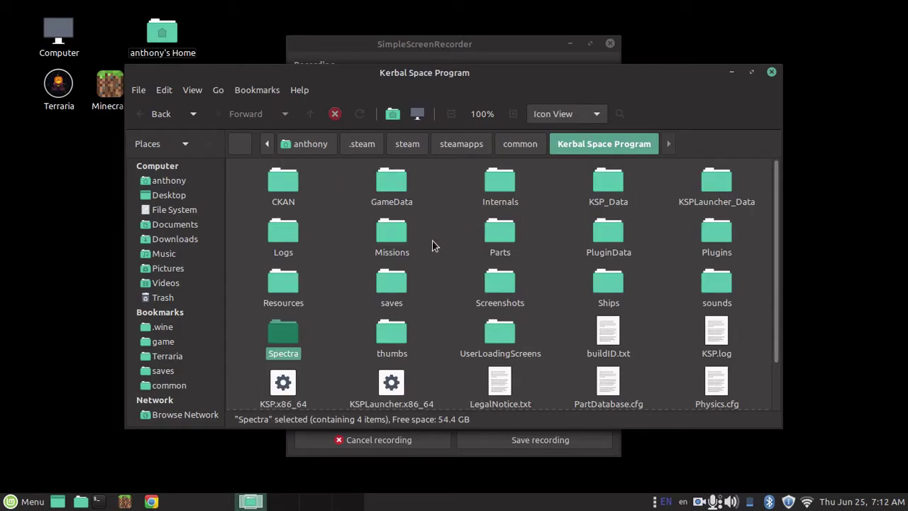
left_click_drag(278, 344, 394, 186)
double_click(393, 186)
- Return to the Kerbal Space Program folder and select the KSP.x86_64 executable
left_click(502, 293)
left_click(592, 139)
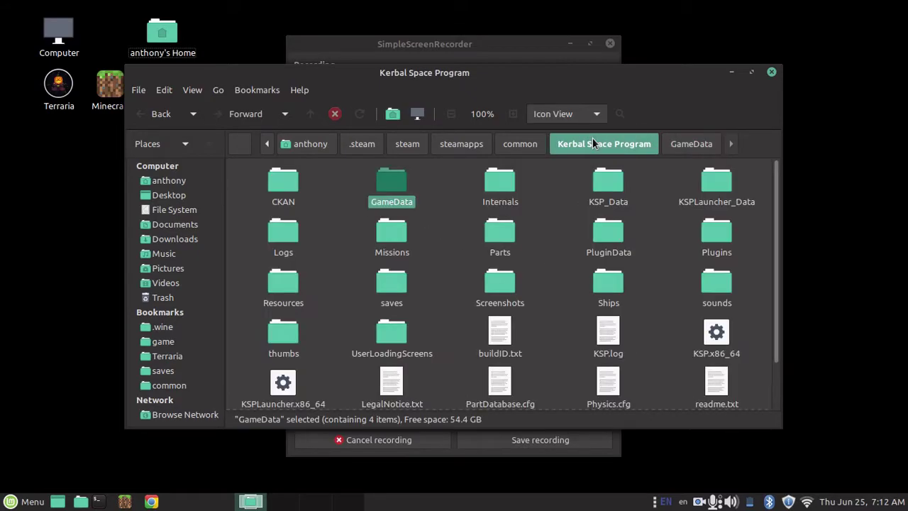
left_click(713, 349)
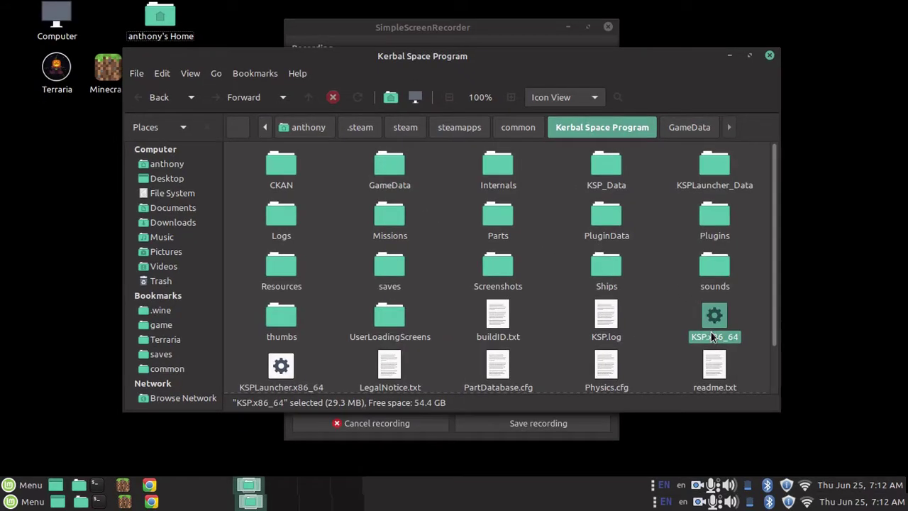